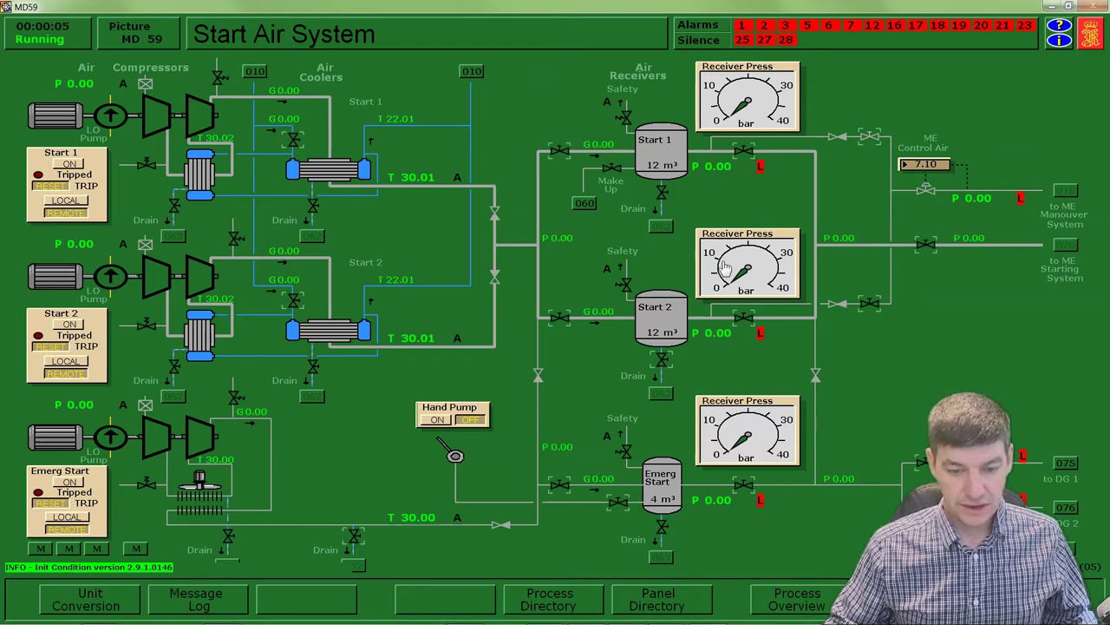
- Check the starters on the main switchboard, and return to the Start Air System display
left_click(726, 501)
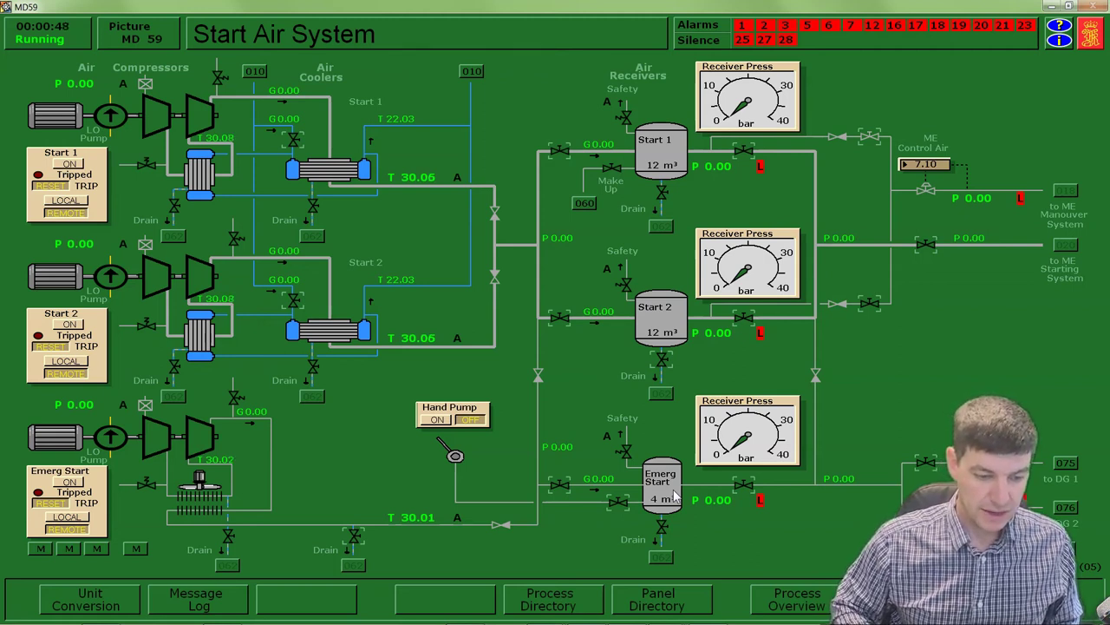
key("F2")
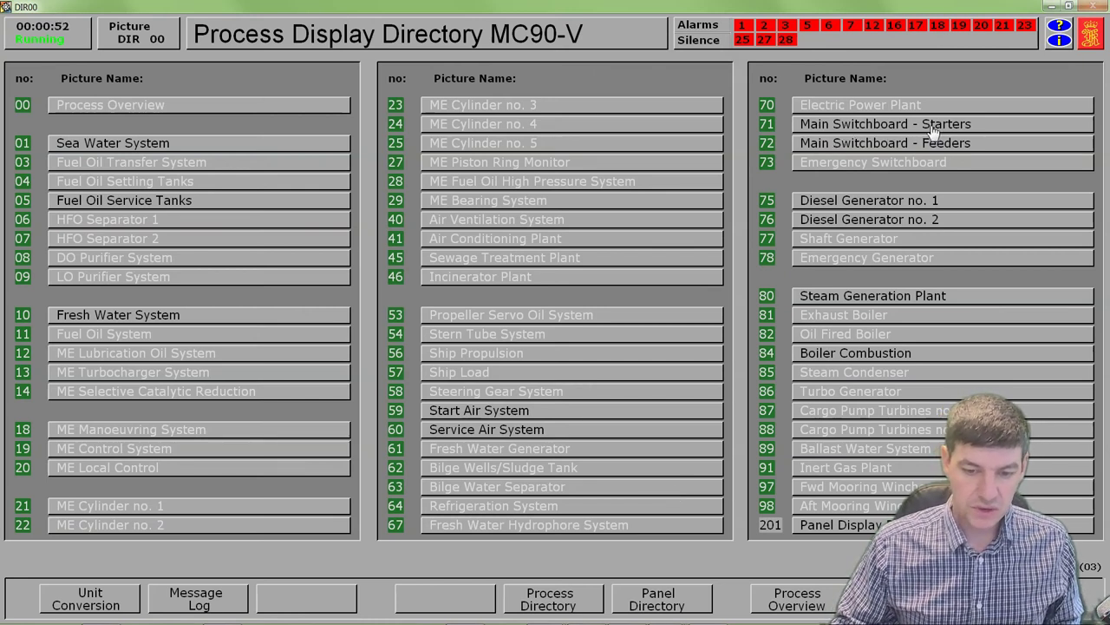
left_click(868, 126)
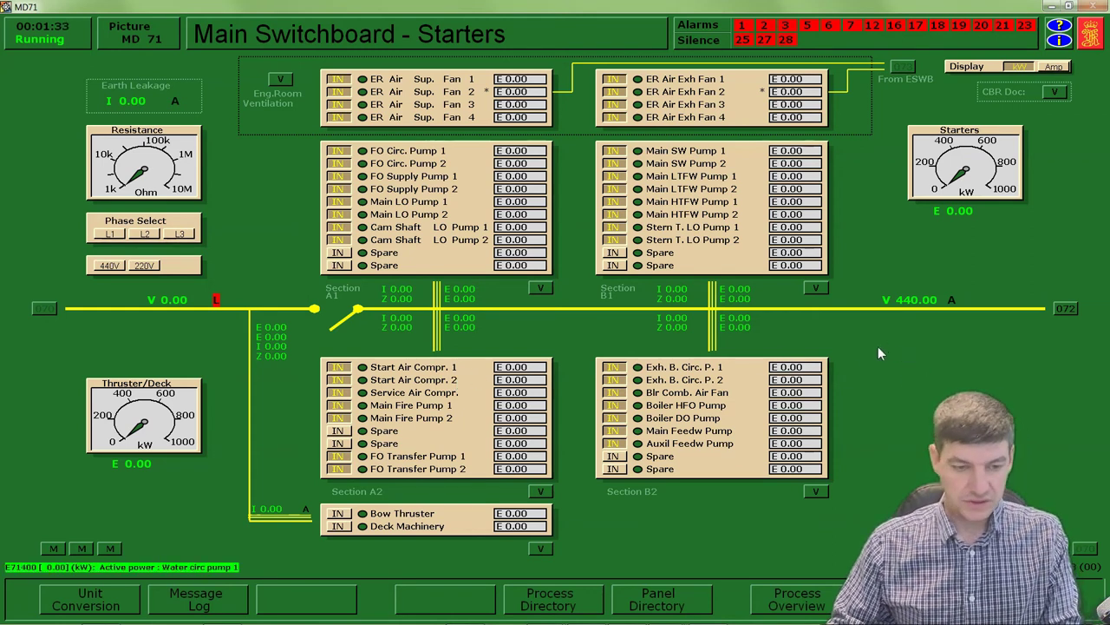
key("F5")
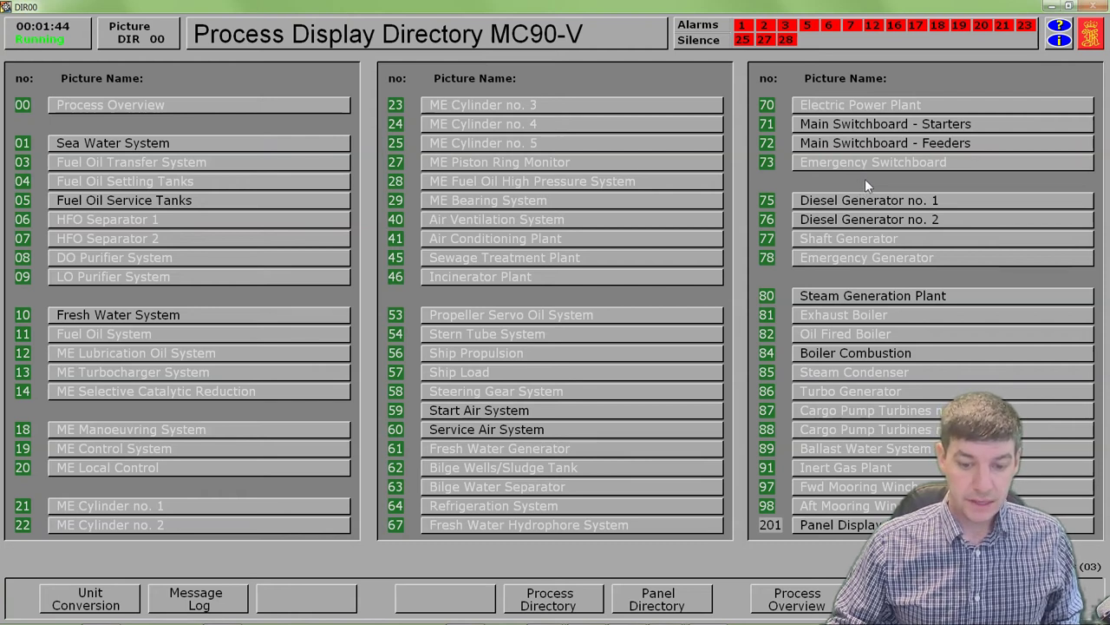
left_click(473, 413)
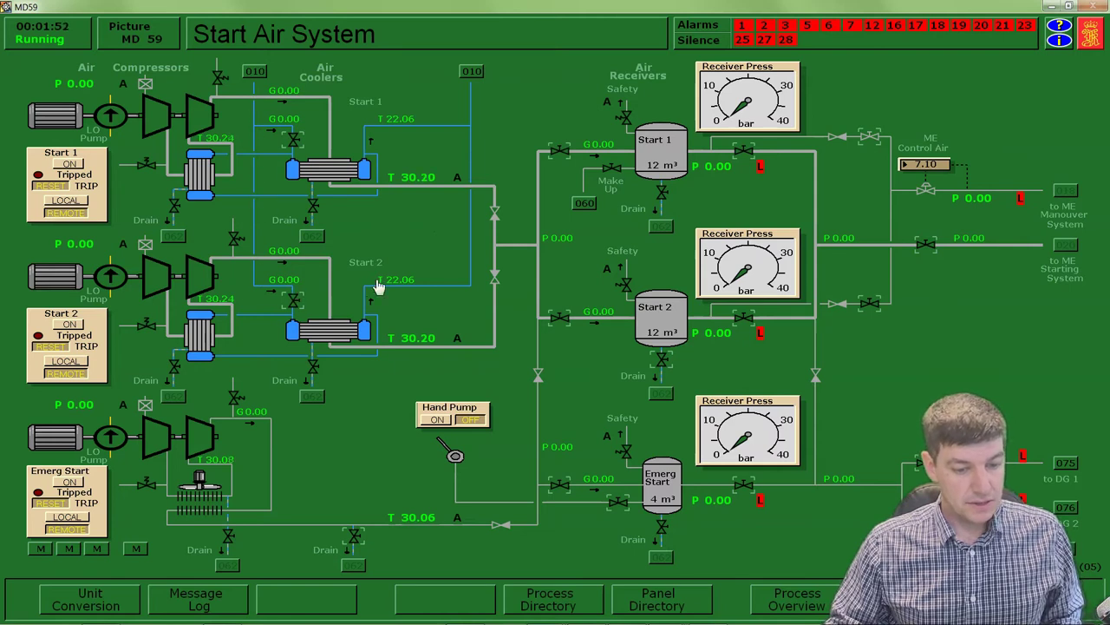
- Open the cooling water shut-off valves of the Start 1 and Start 2 air compressors
left_click(294, 144)
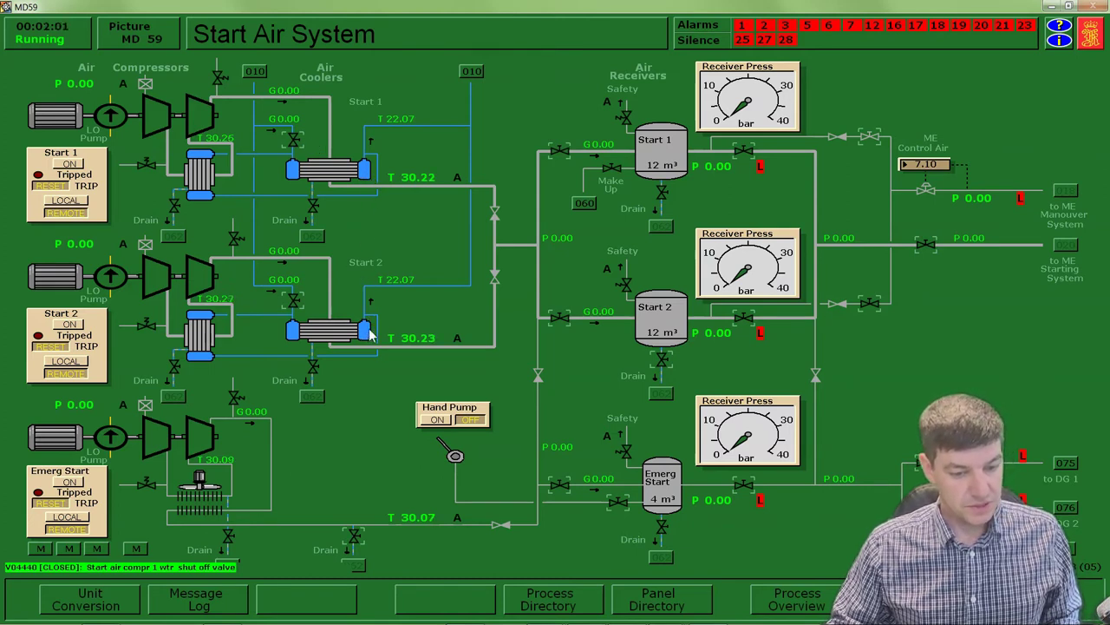
left_click(296, 302)
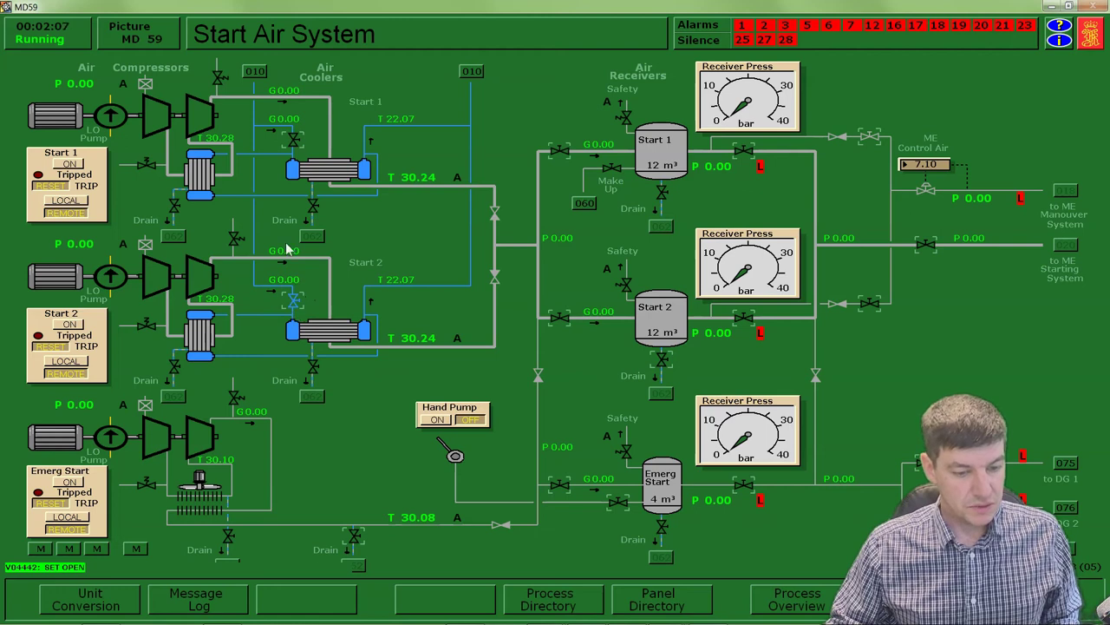
left_click(297, 141)
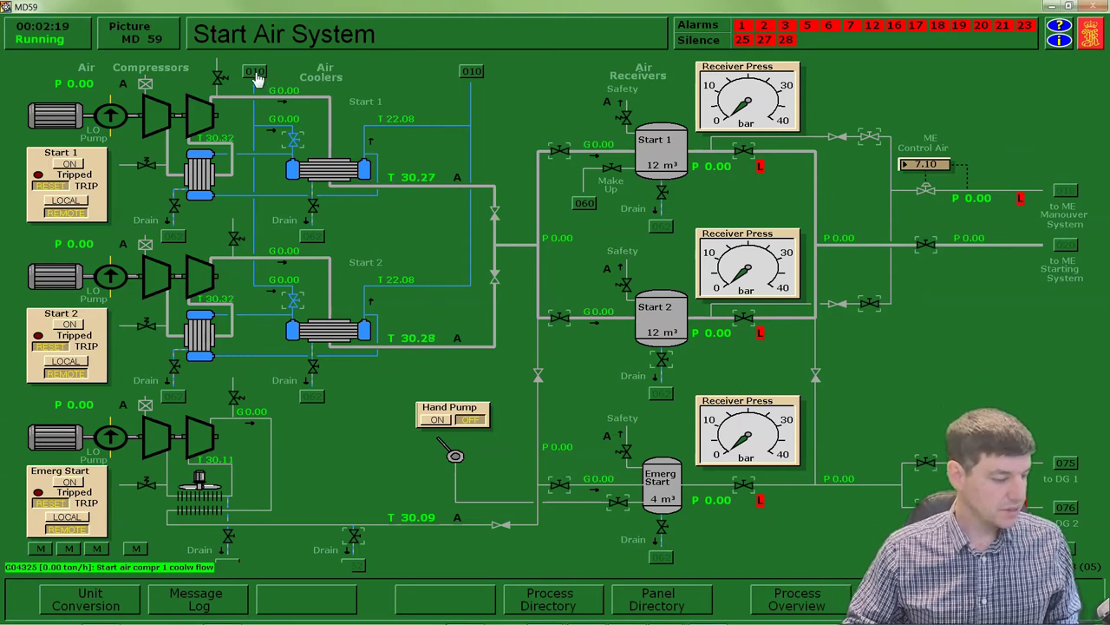
- In the Fresh Water System, open the air compressor cooler's LTFW supply valve and the shut-off valve in the return line to the FW coolers
left_click(255, 72)
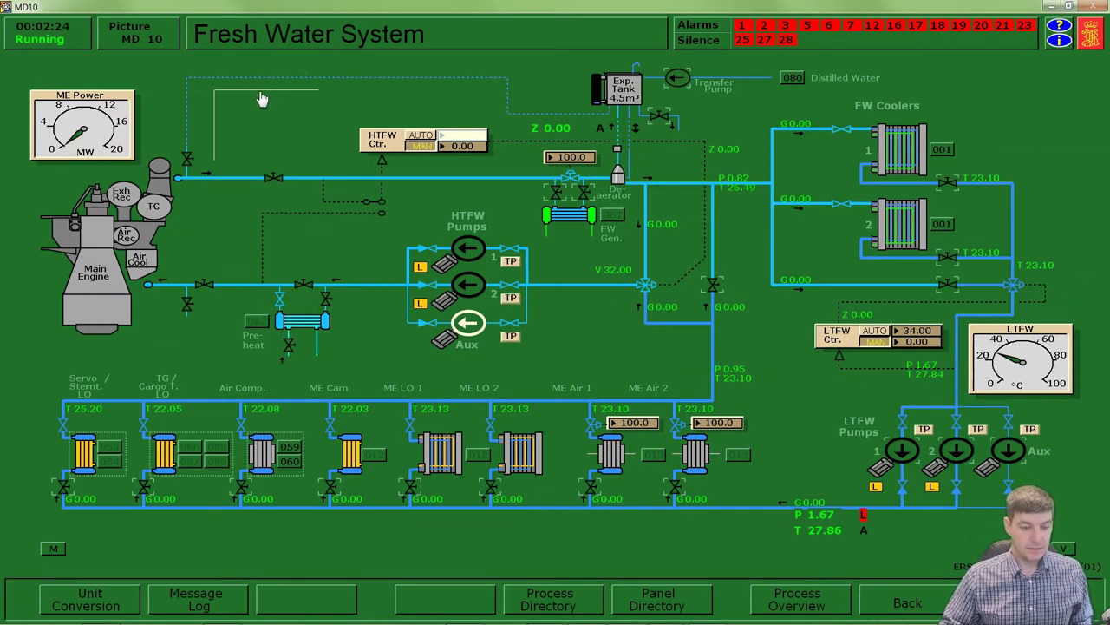
left_click(754, 310)
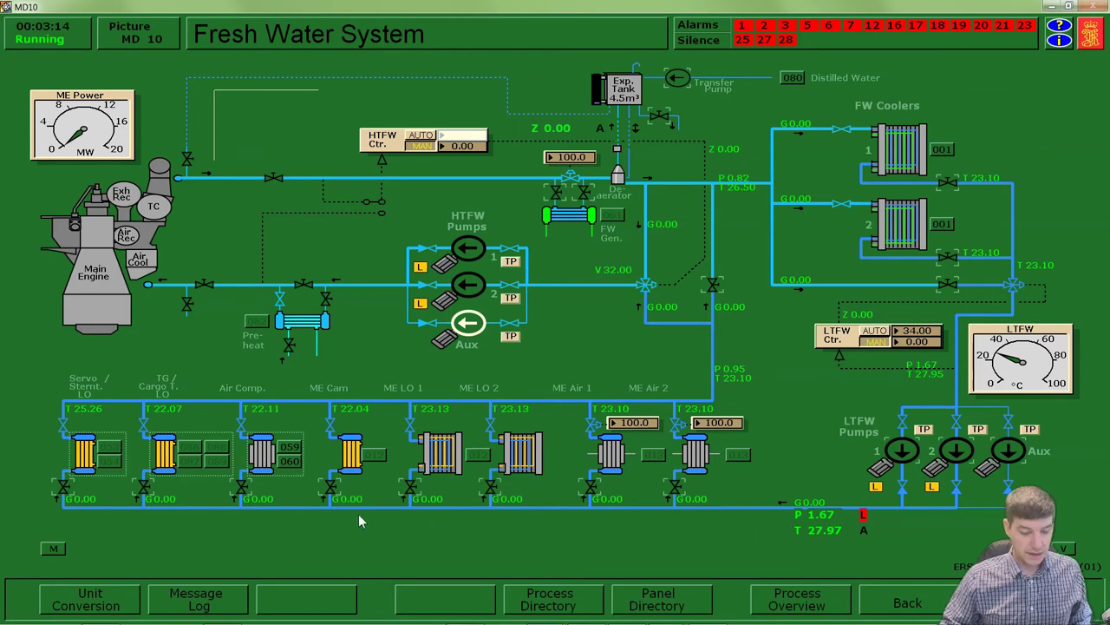
left_click(241, 493)
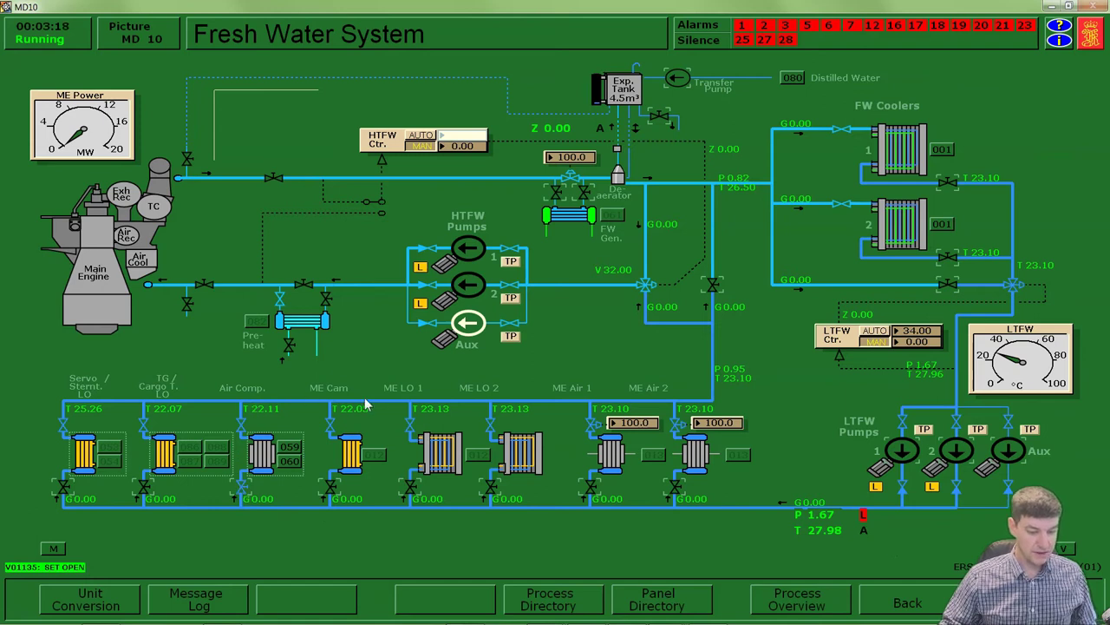
left_click(713, 286)
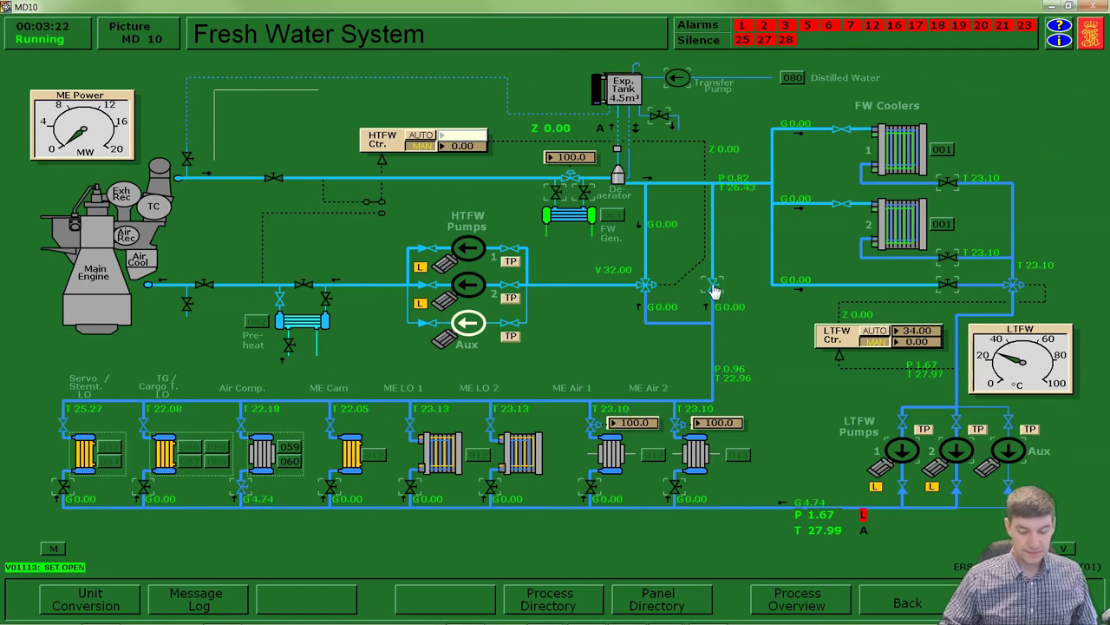
- Open the FW cooler 1 and cooler bypass valves, and start the auxiliary LTFW pump to feed the start air coolers
left_click(949, 182)
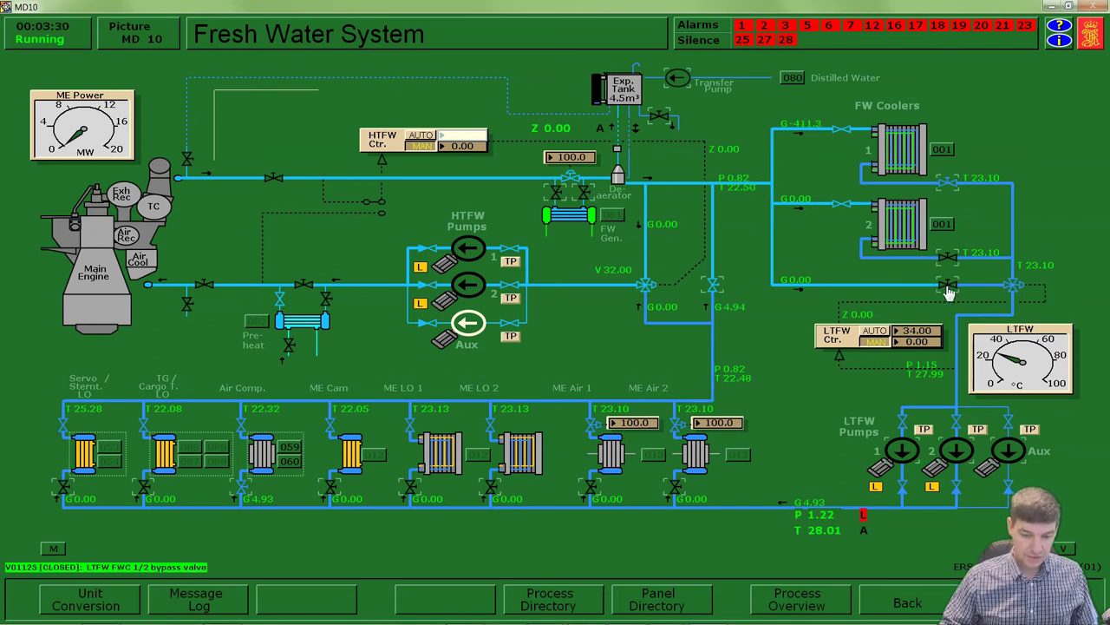
left_click(947, 288)
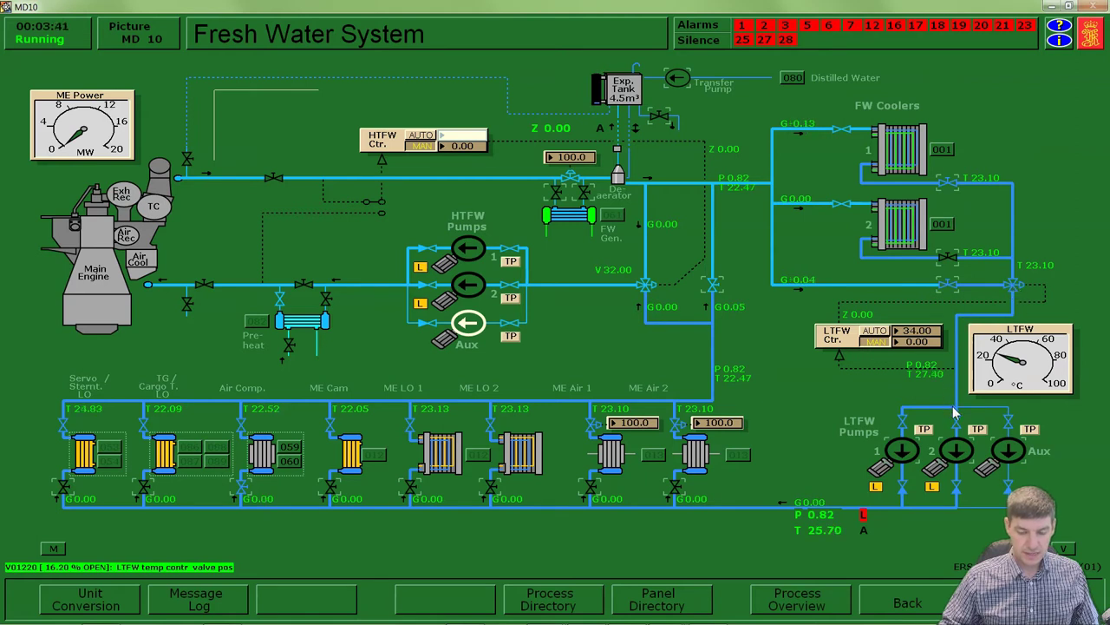
left_click(1011, 448)
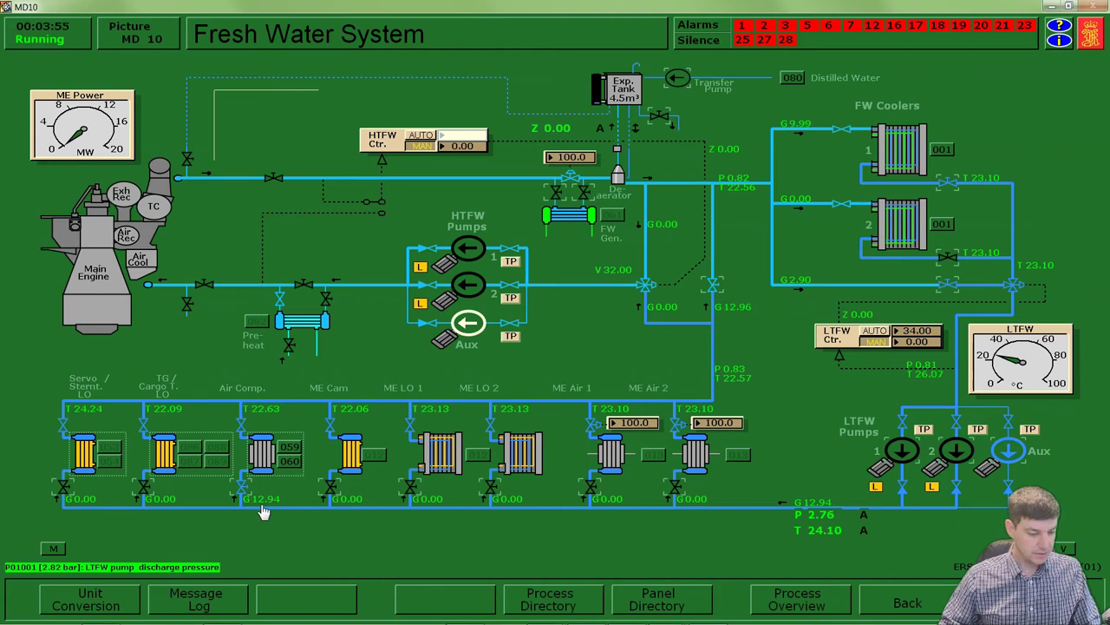
left_click(293, 452)
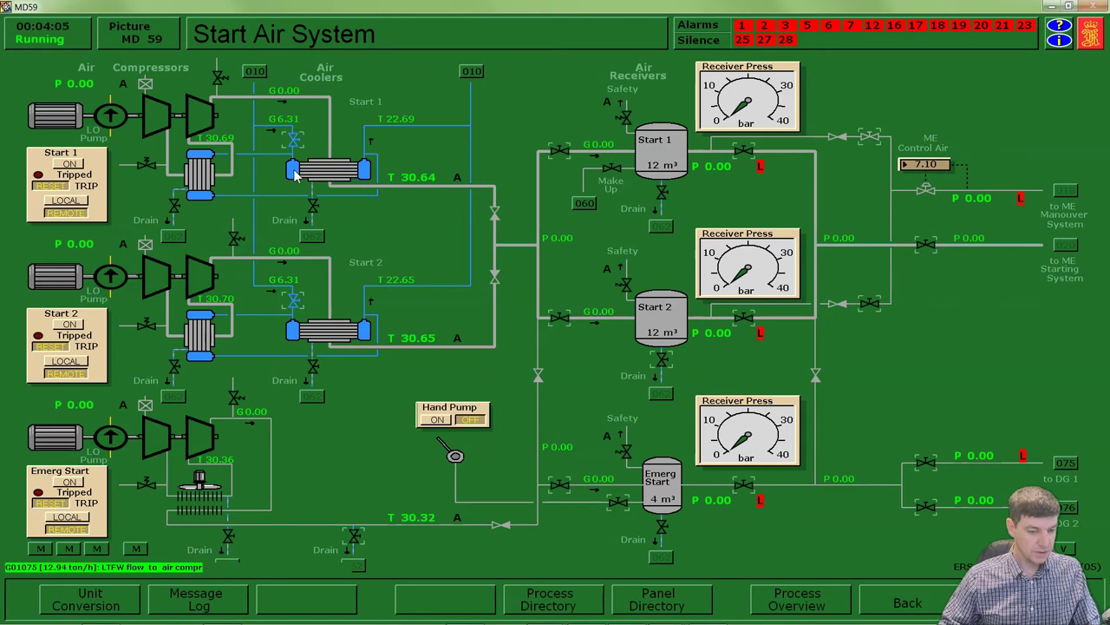
- In the Sea Water System, open the FW Cooler 1 sea water shut-off valve and the low suction sea chest filter valves
left_click(255, 75)
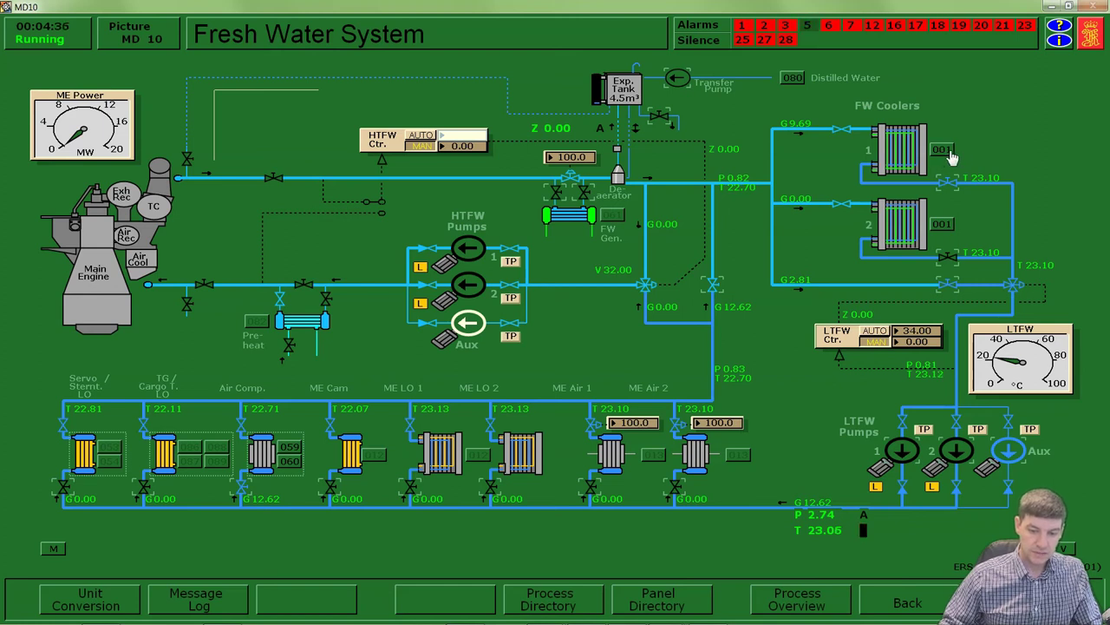
left_click(951, 156)
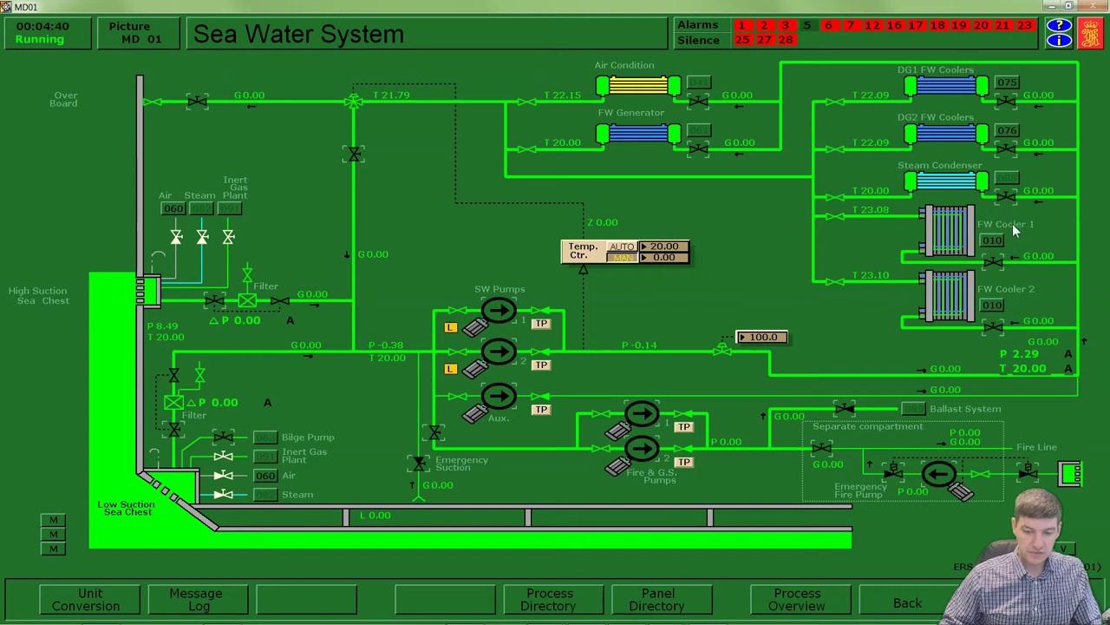
mouse_move(1037, 269)
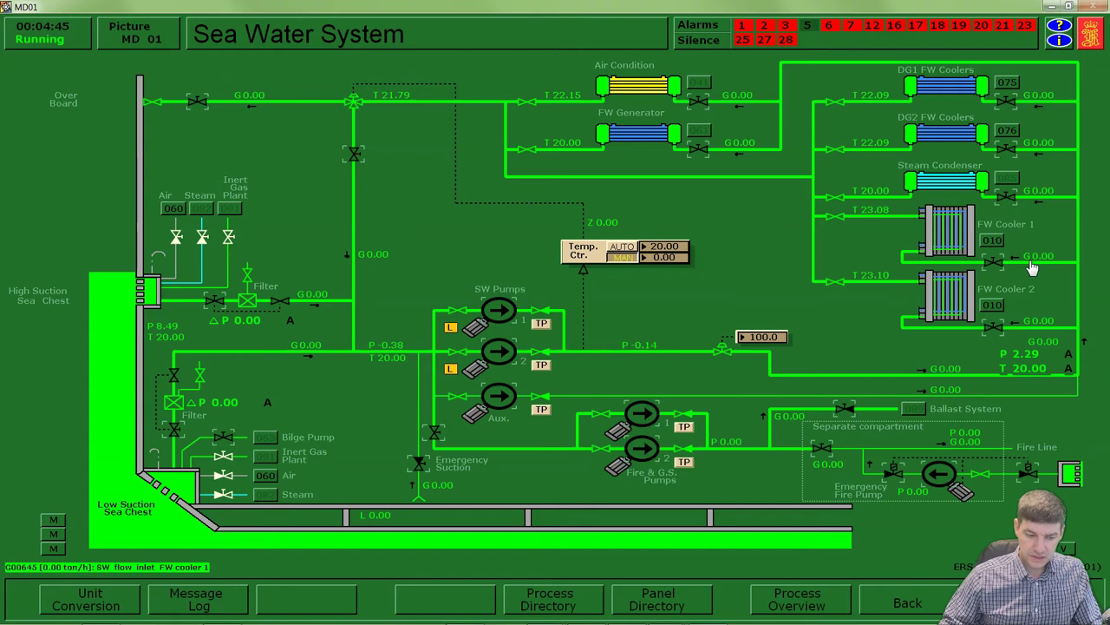
left_click(996, 270)
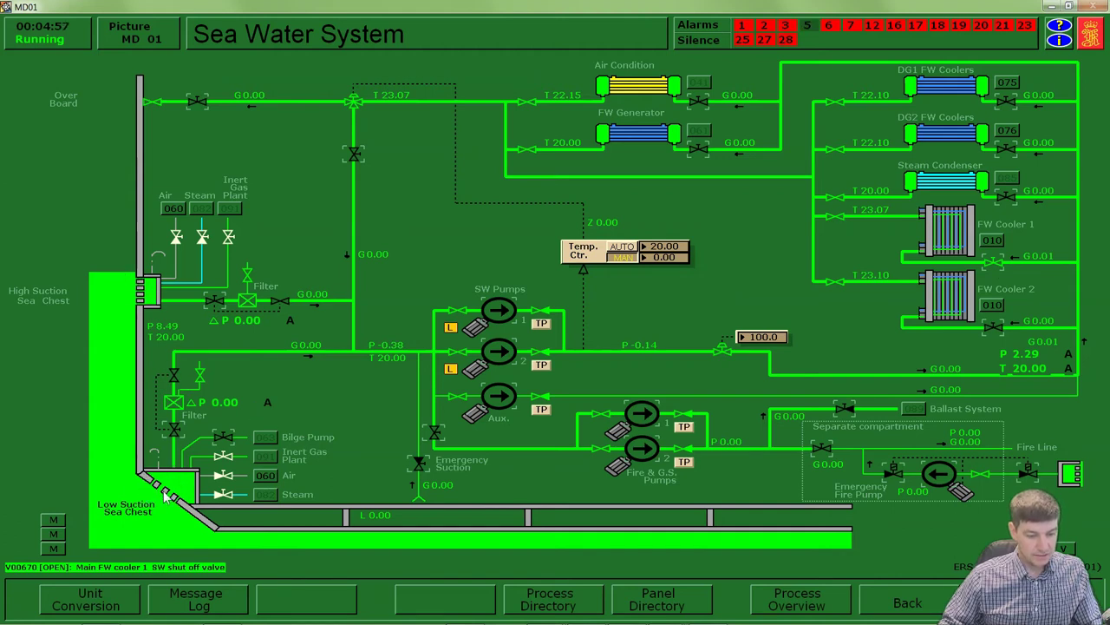
left_click(176, 432)
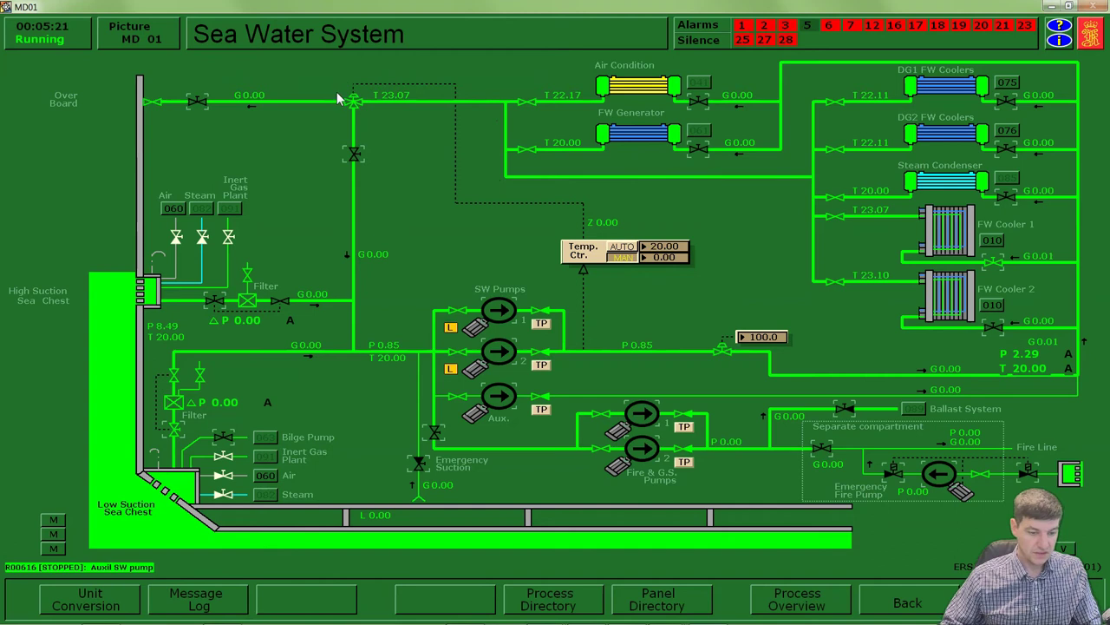
- Open the sea water recirculation and overboard valves, and start the auxiliary SW pump
left_click(352, 157)
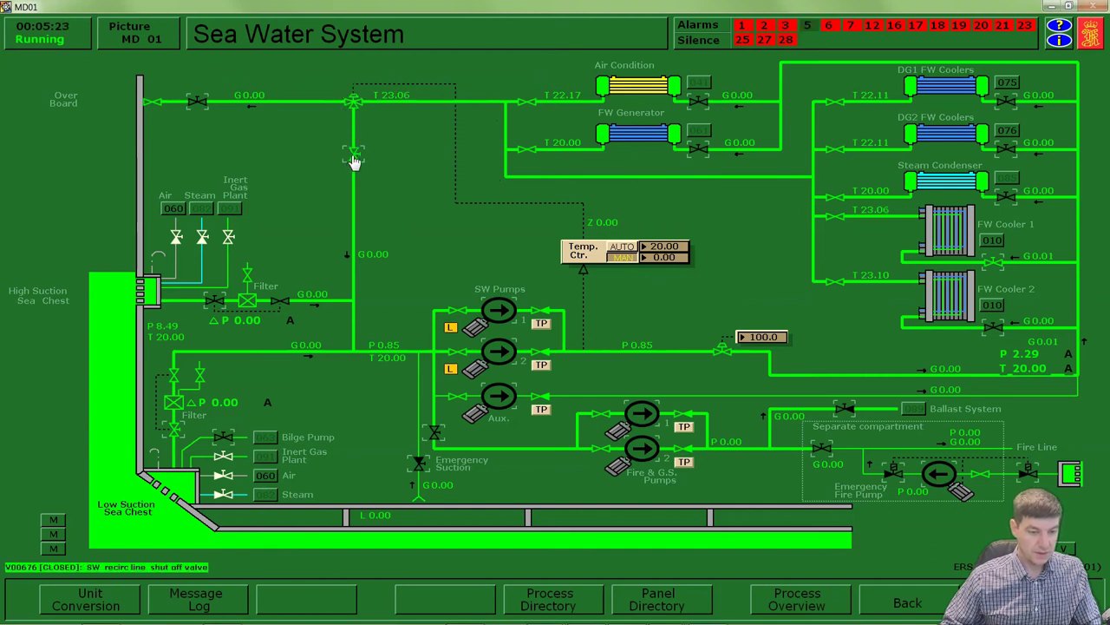
left_click(198, 104)
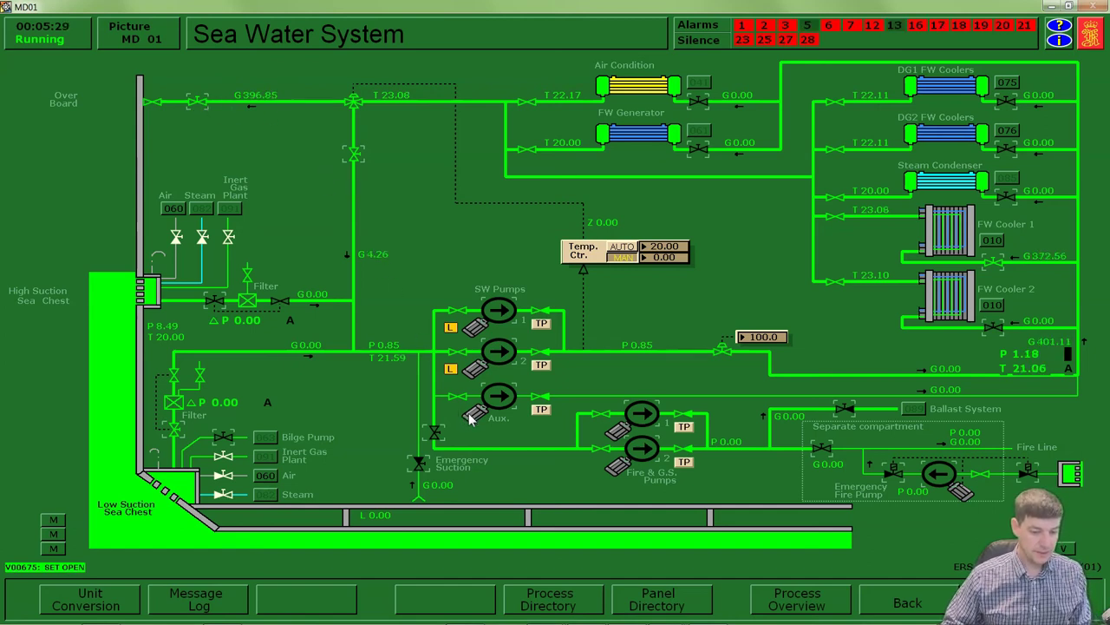
left_click(500, 404)
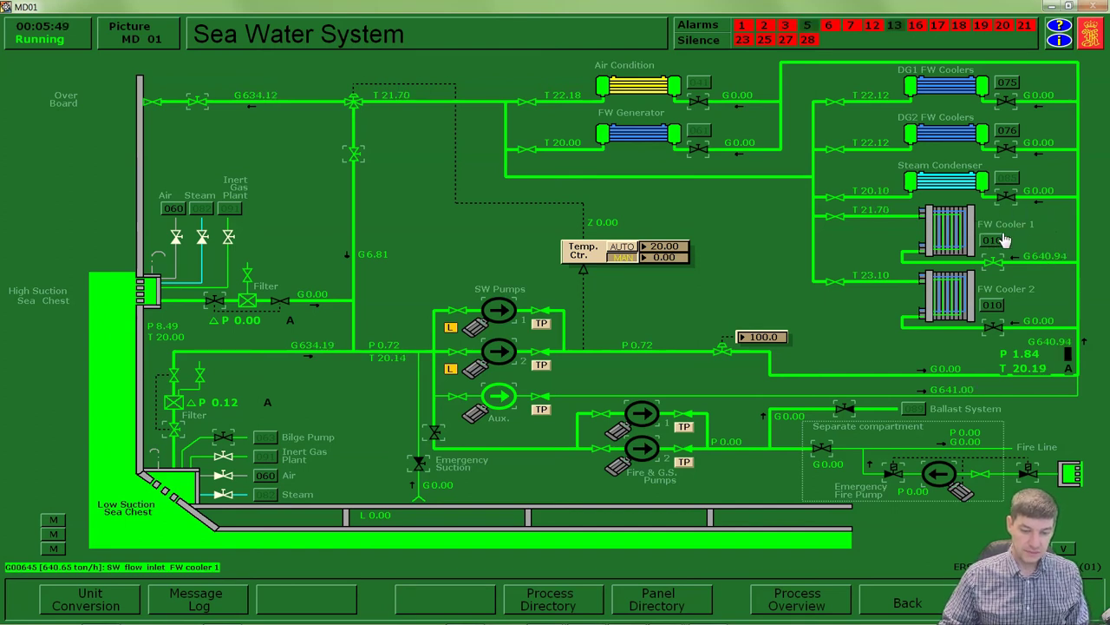
- Return to the Start Air System and switch start air compressor 1 to local control
left_click(997, 247)
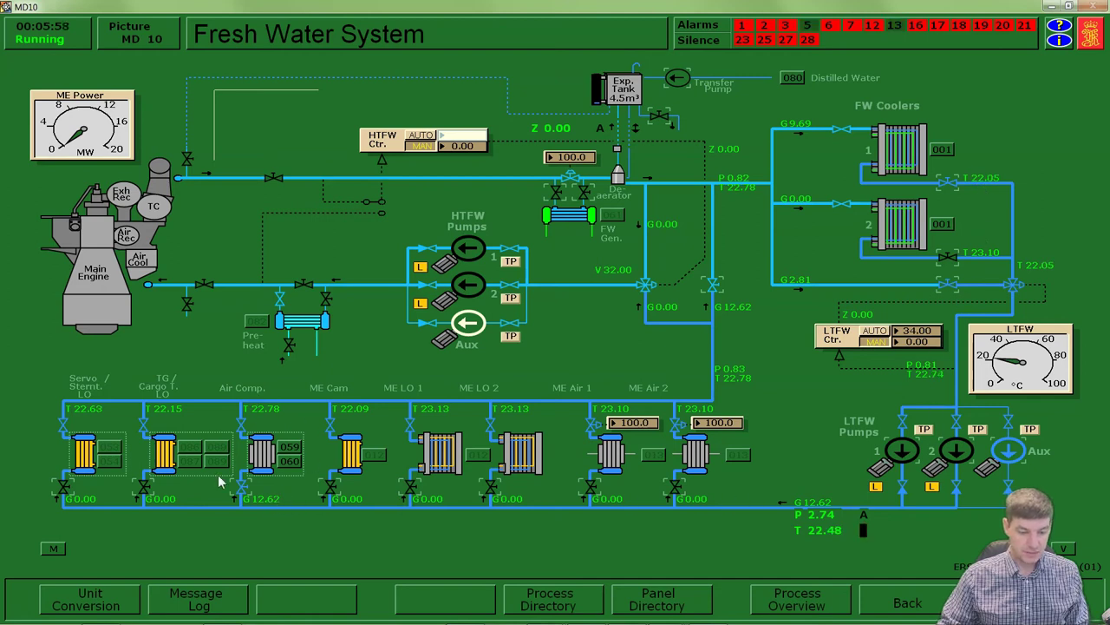
left_click(290, 450)
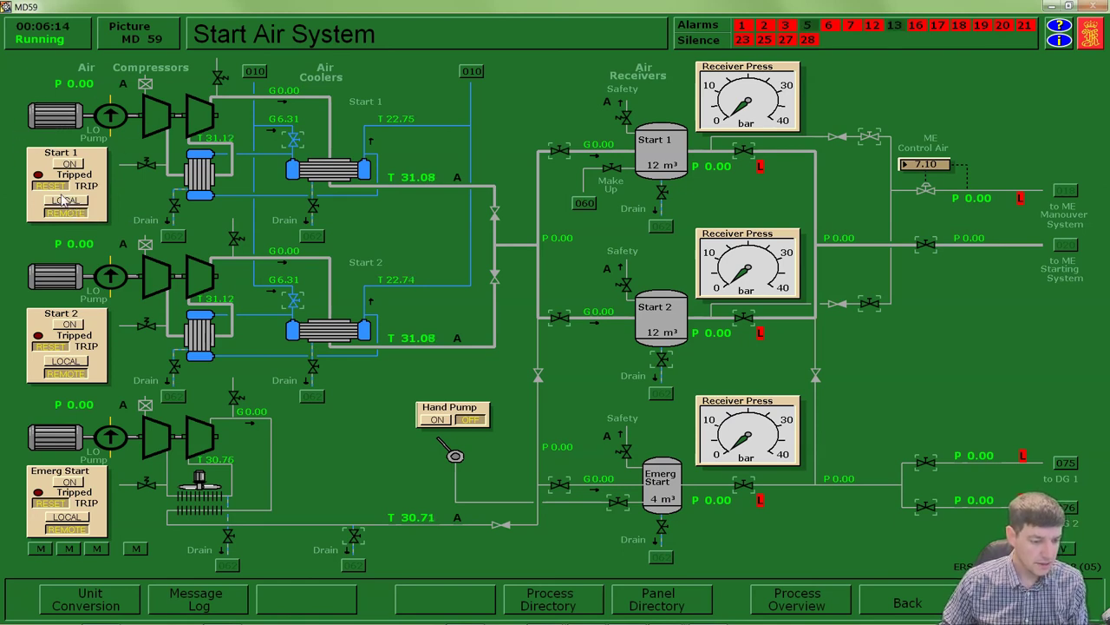
left_click(70, 165)
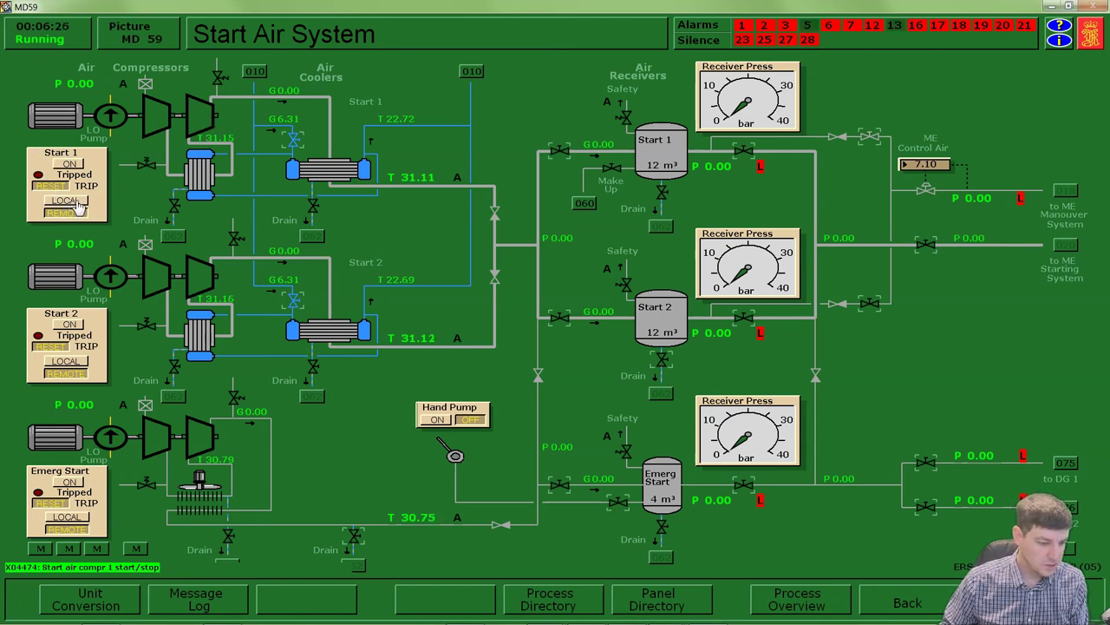
left_click(76, 203)
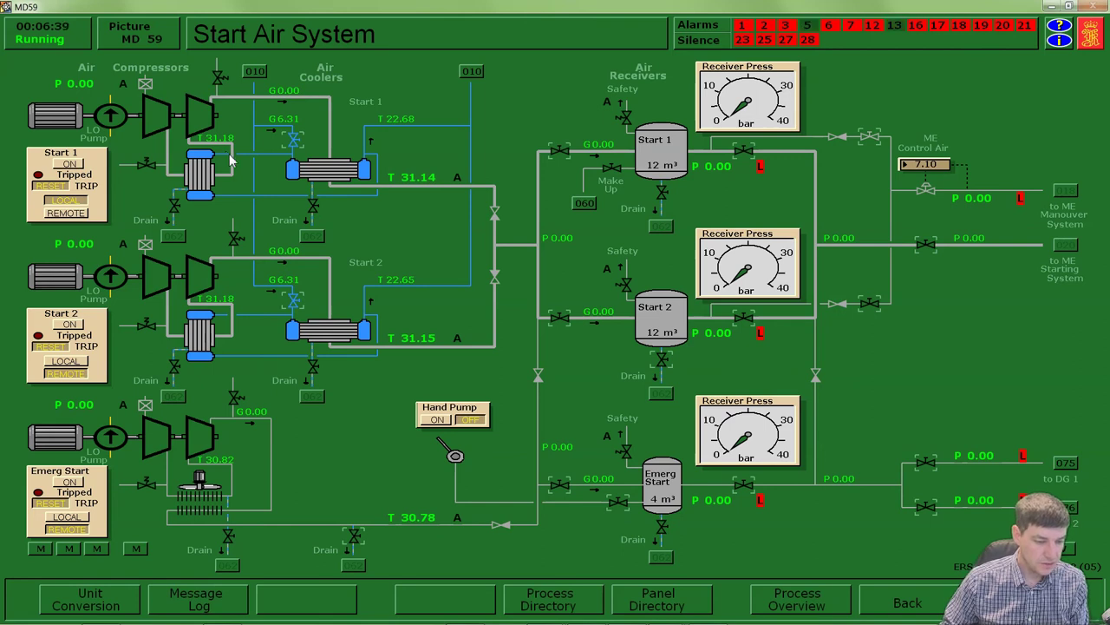
- Open the inlet valve of the Start 1 air receiver and start compressor 1
mouse_move(196, 141)
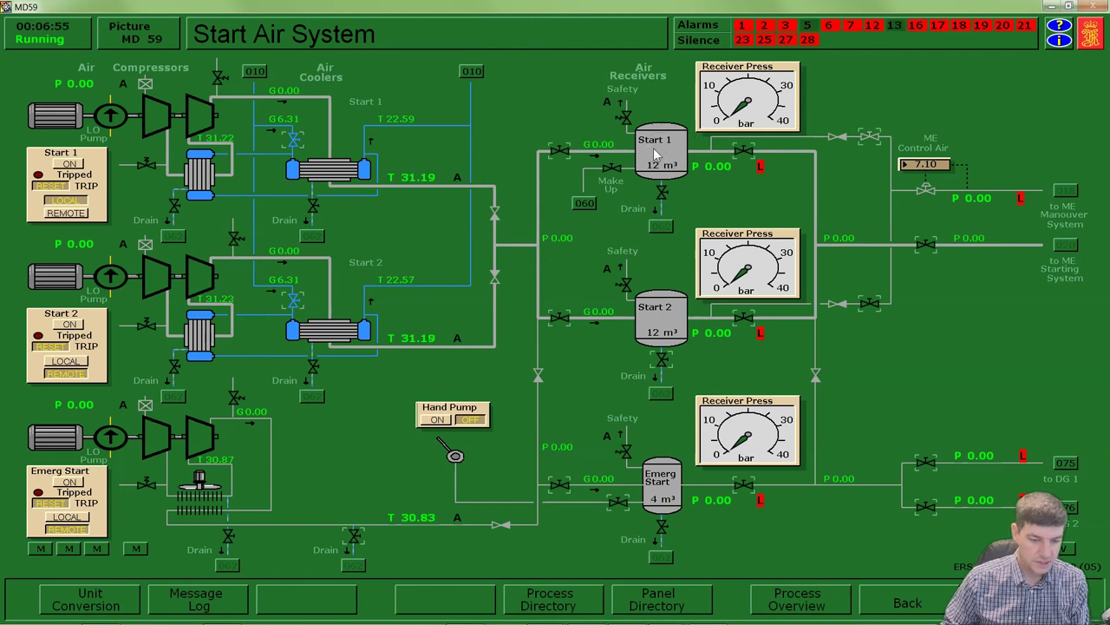
left_click(560, 154)
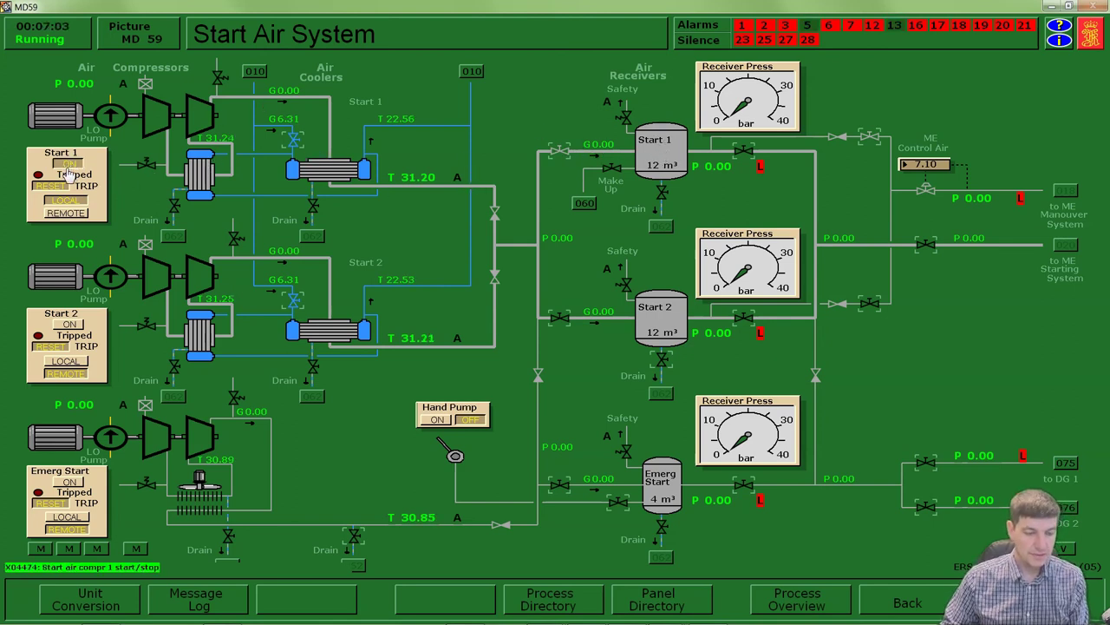
left_click(95, 179)
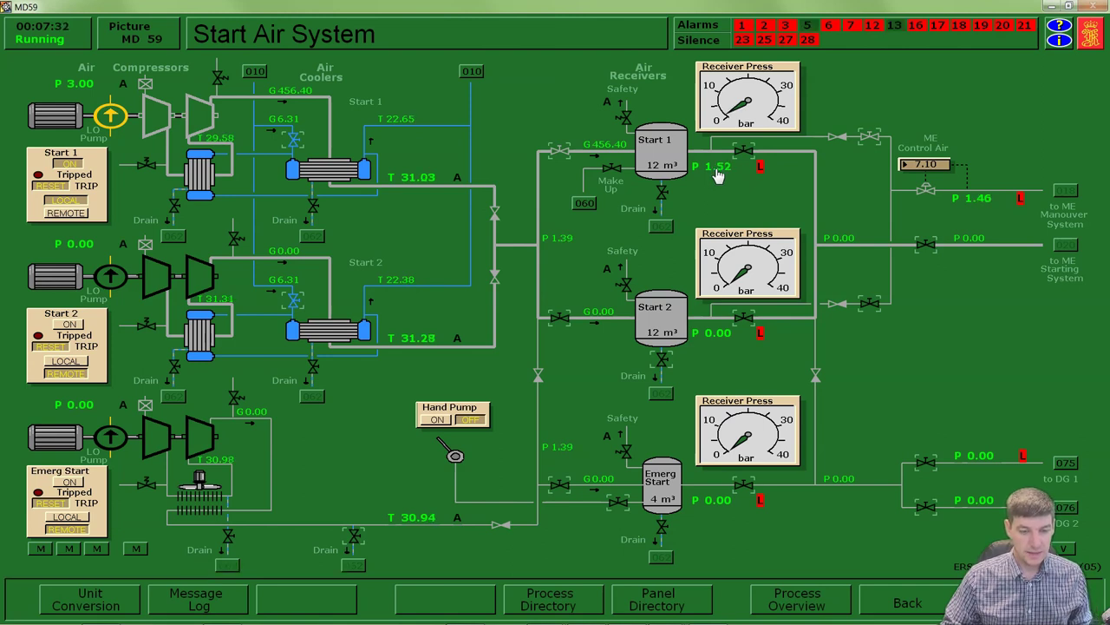
- Switch start air compressor 1 to remote control and set it to AUTO in the Power Chief pump/compressor control
left_click(68, 214)
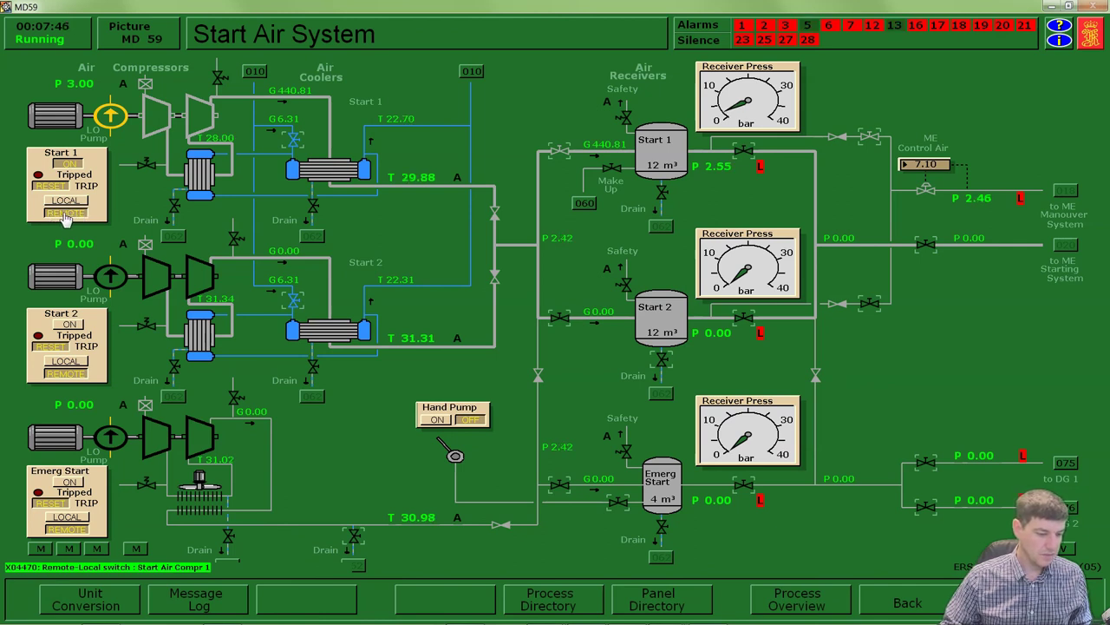
left_click(663, 599)
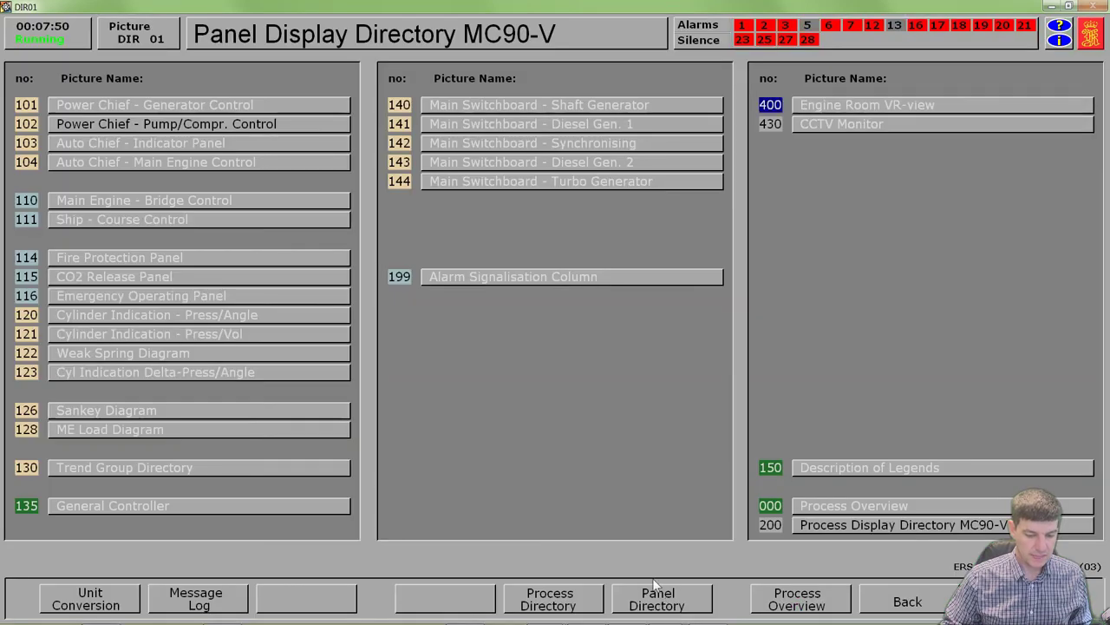
left_click(300, 124)
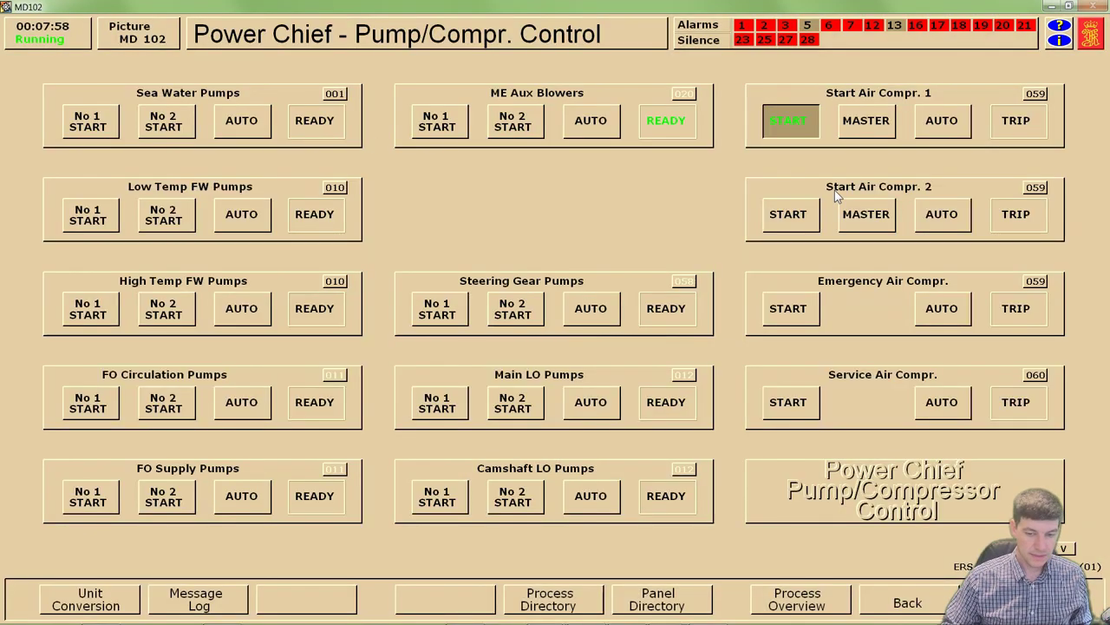
left_click(943, 128)
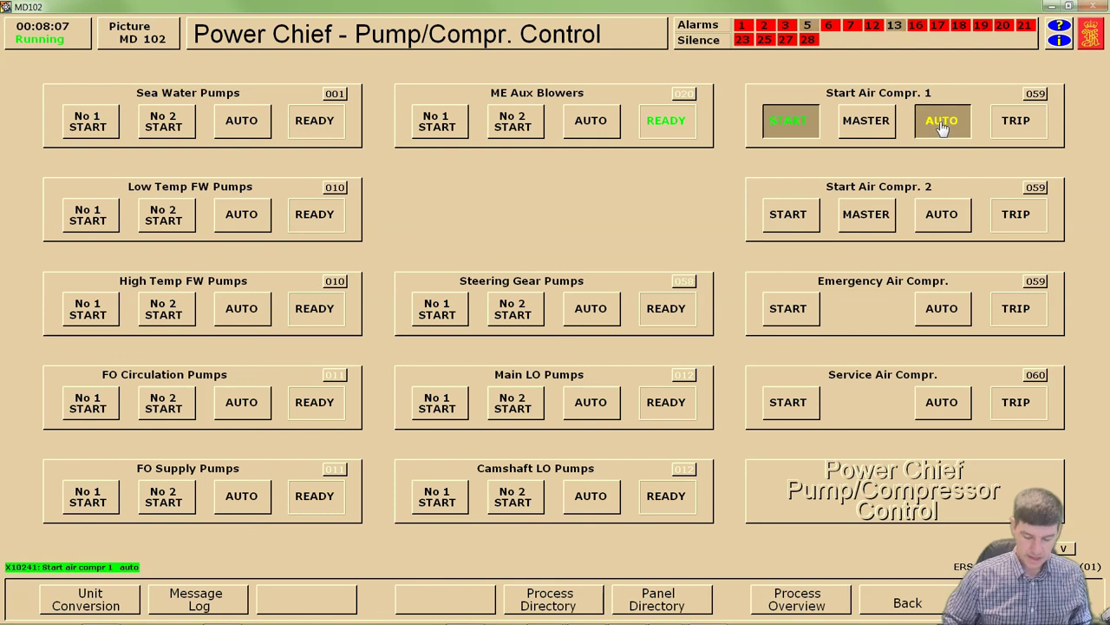
left_click(939, 120)
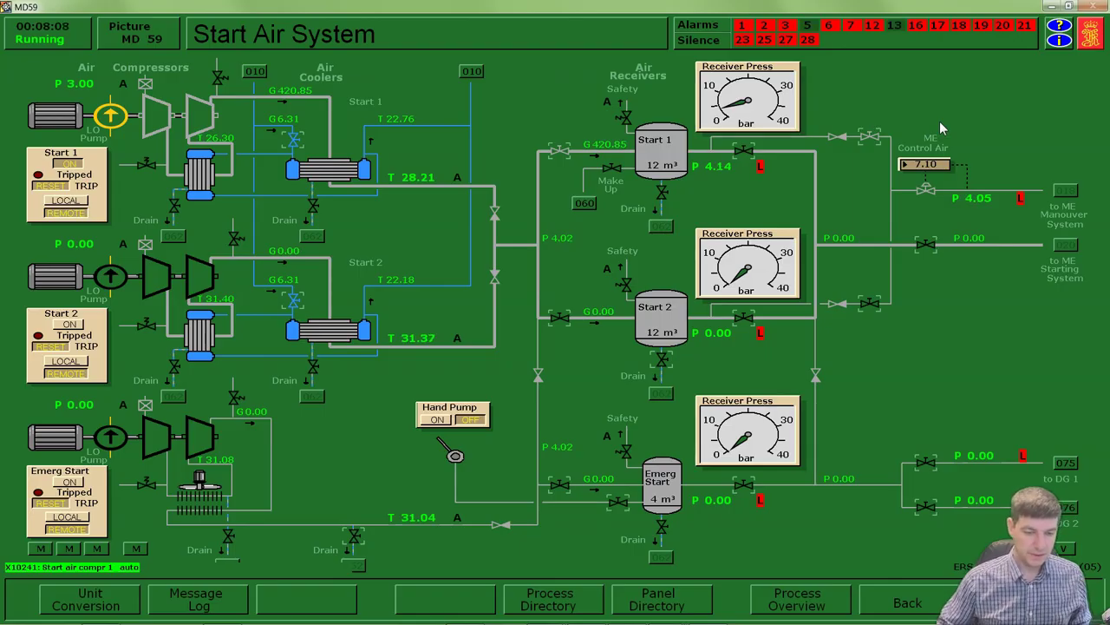